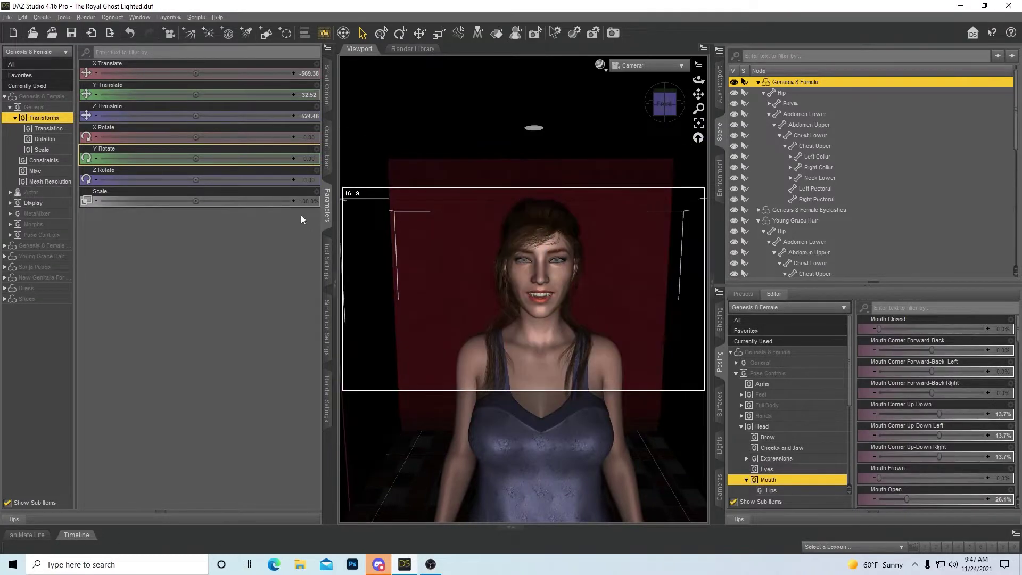
Preview the scene through Camera1 in NVIDIA Iray with an enlarged viewport, and return it to Texture Shaded.
left_click(329, 212)
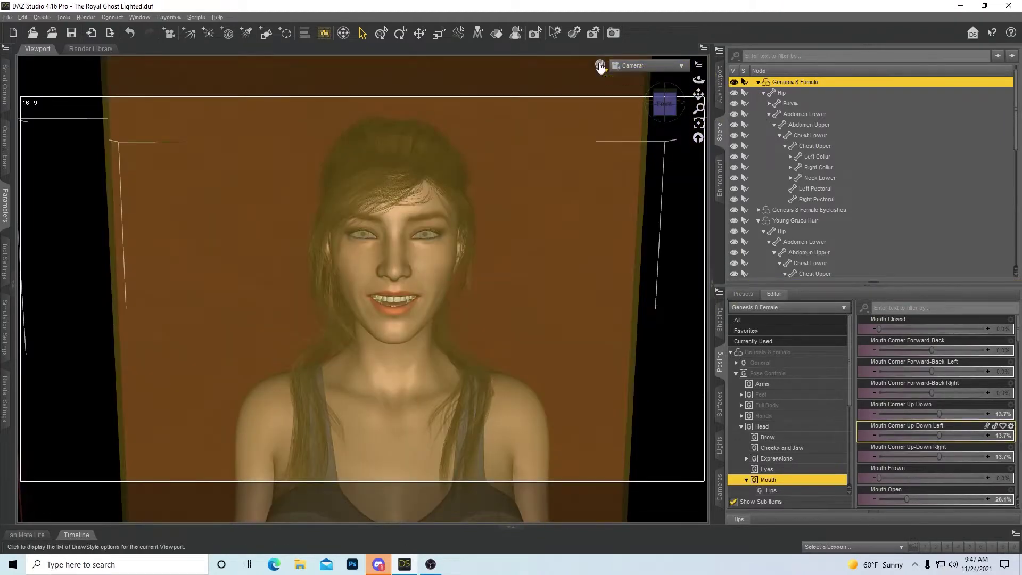
left_click(599, 66)
left_click(592, 207)
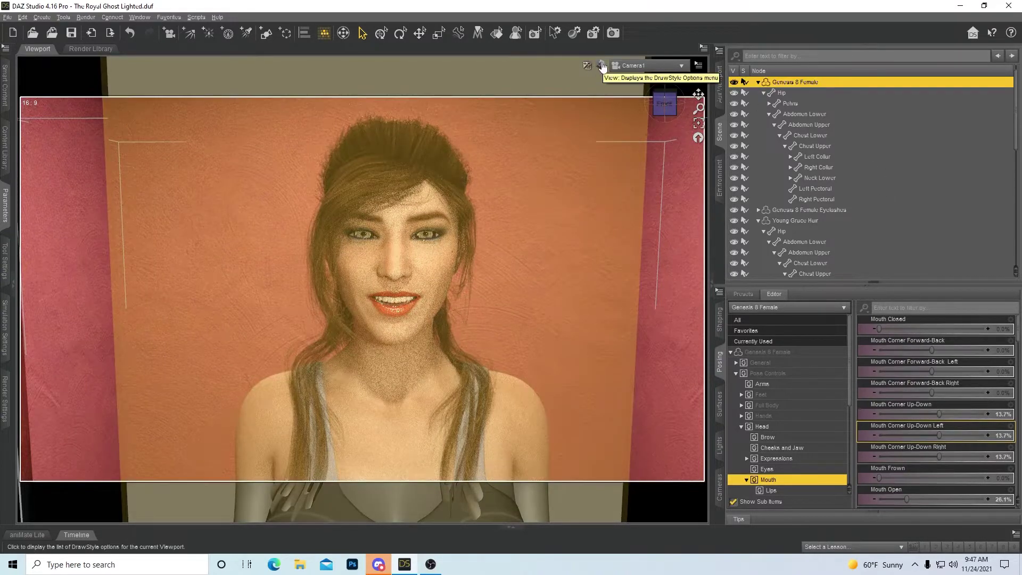
left_click(602, 66)
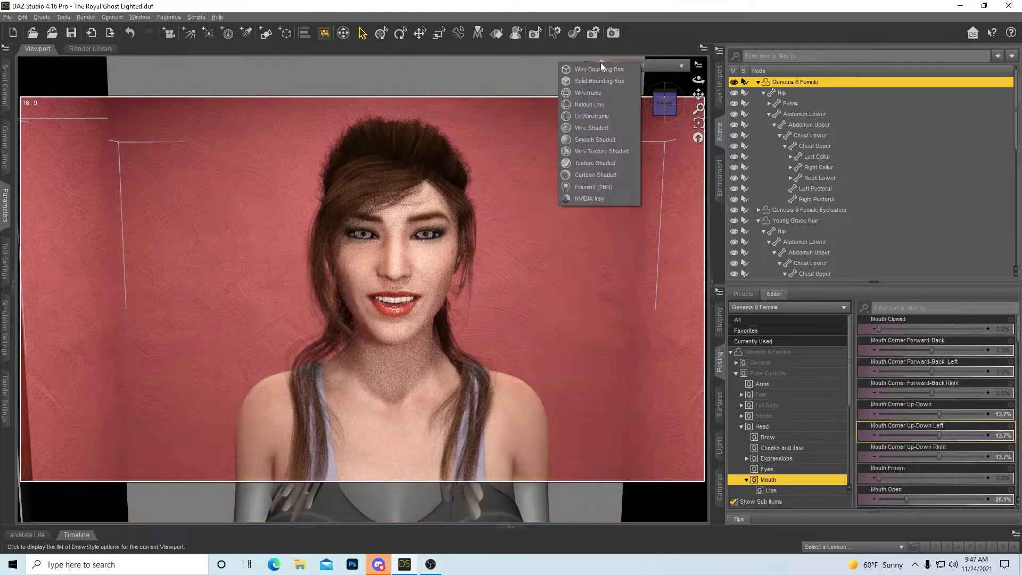
left_click(596, 162)
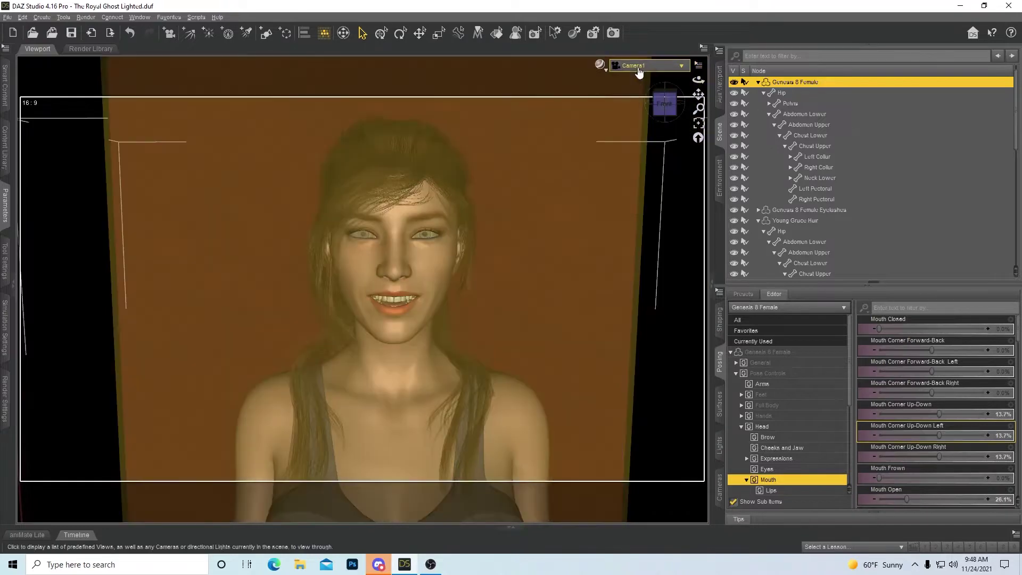
Switch the viewport to Perspective View and frame the full-length figure in the doorway from the front.
left_click(647, 64)
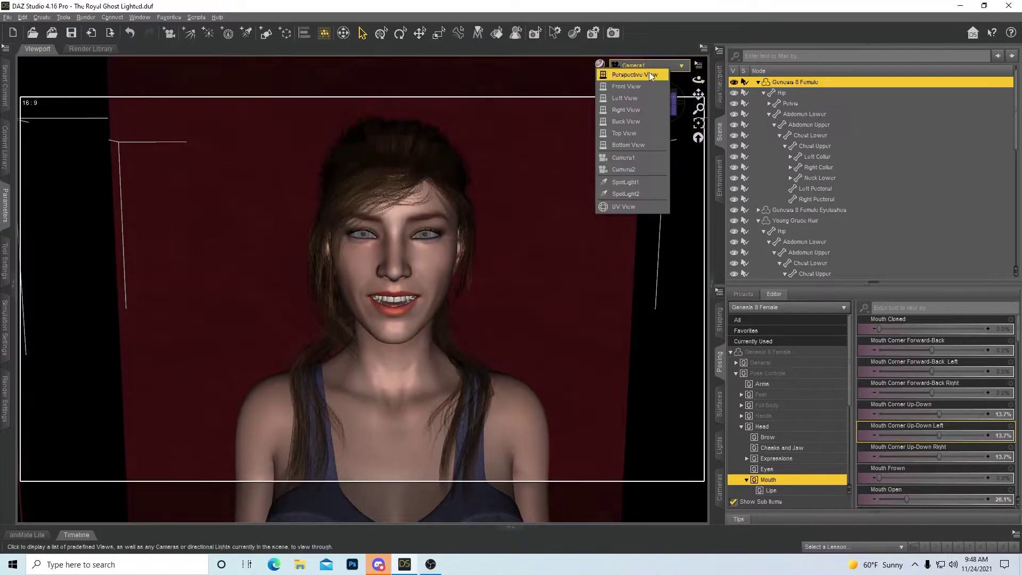
left_click(652, 71)
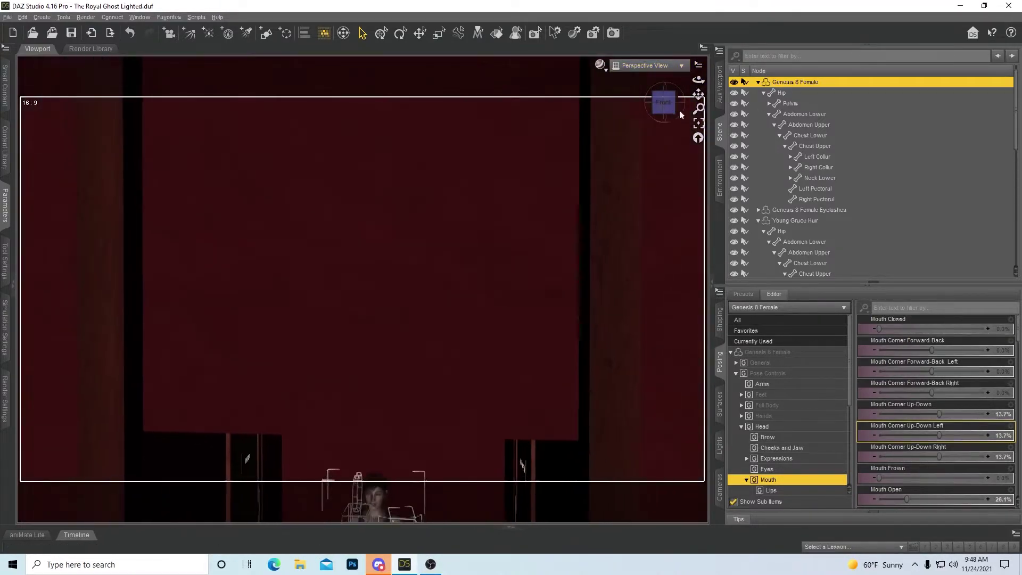
left_click(667, 105)
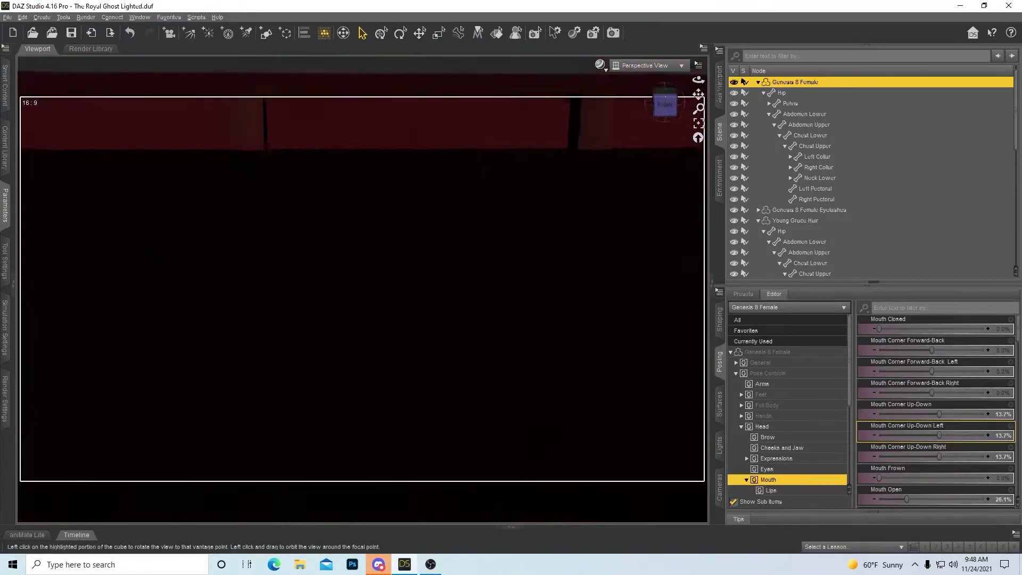
left_click(663, 102)
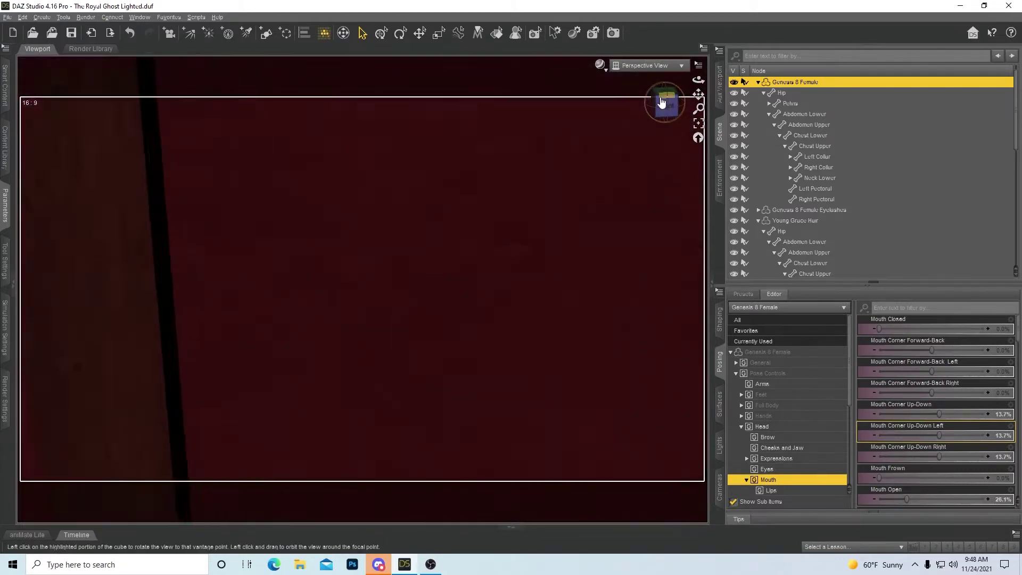
left_click(661, 103)
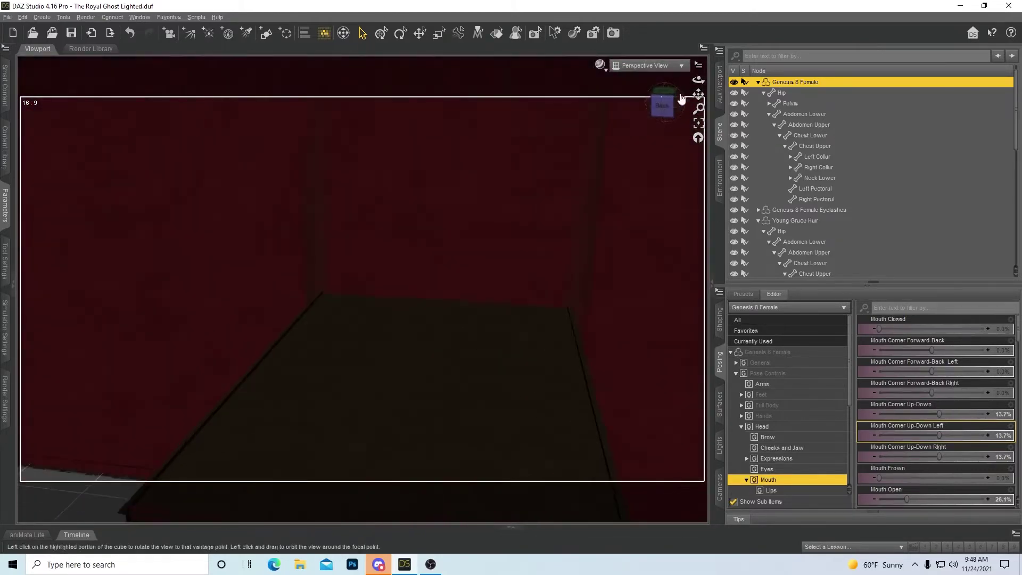
left_click(665, 106)
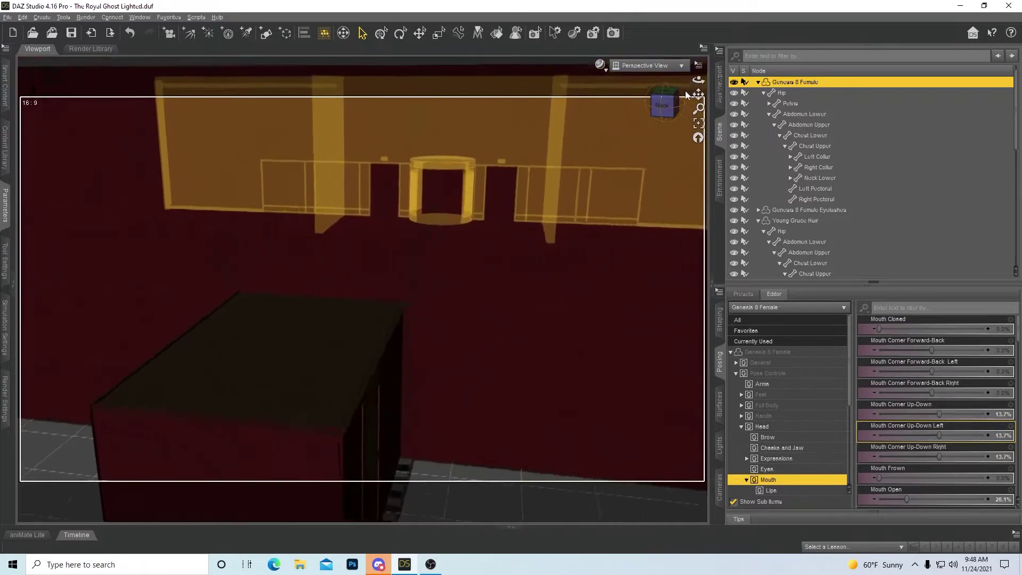
left_click(668, 110)
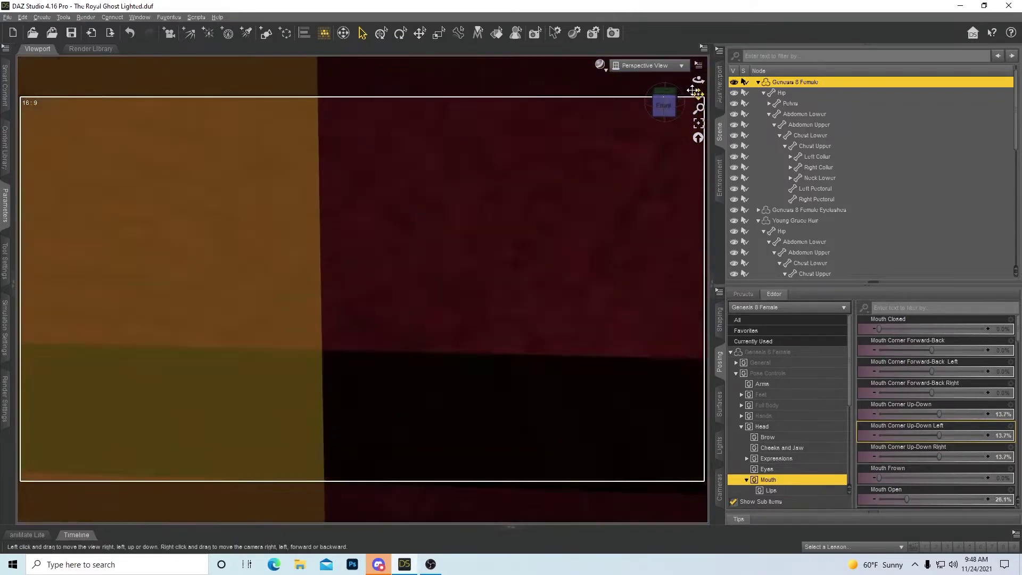
left_click_drag(693, 88, 949, 104)
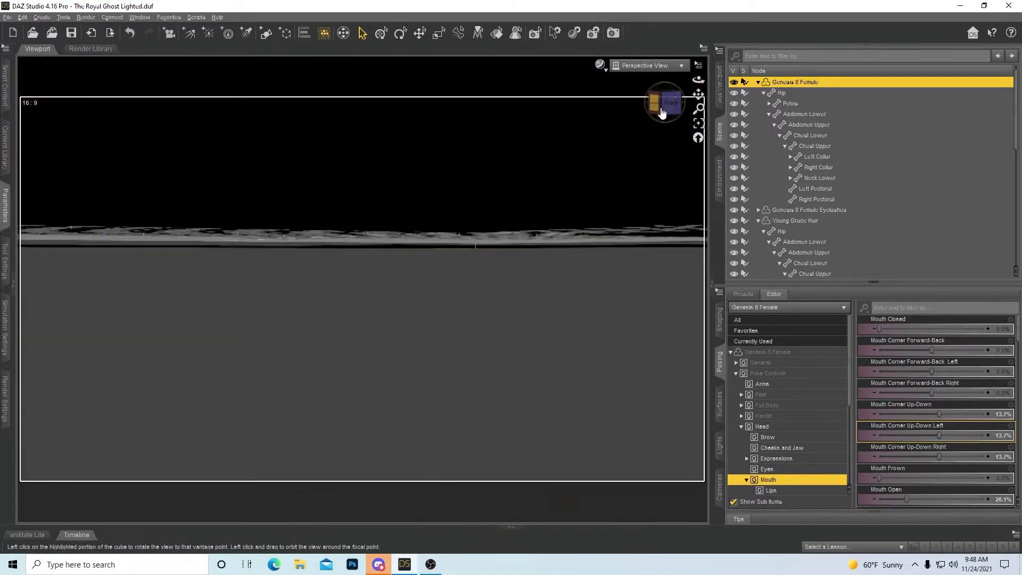
left_click(659, 106)
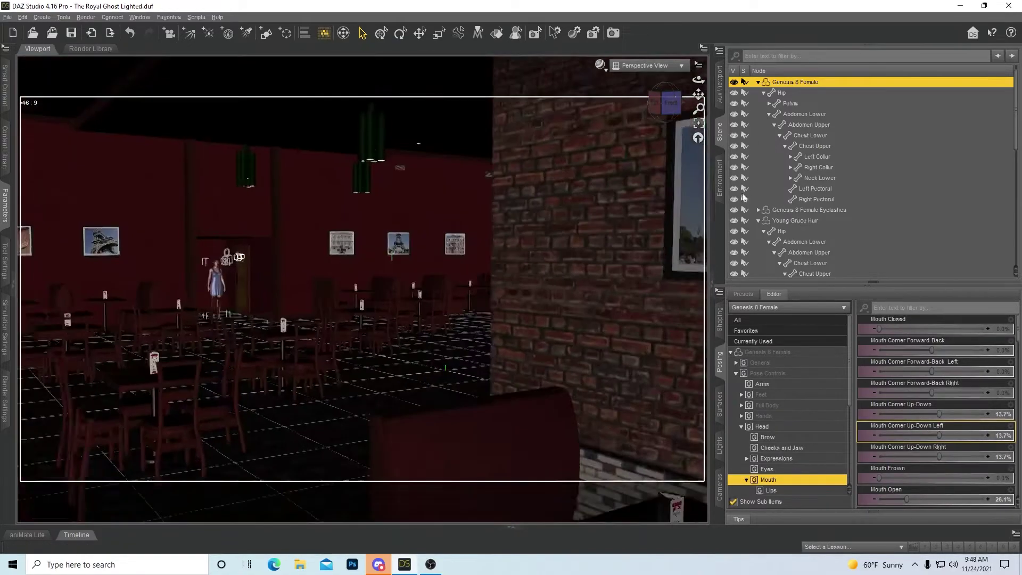
left_click(665, 105)
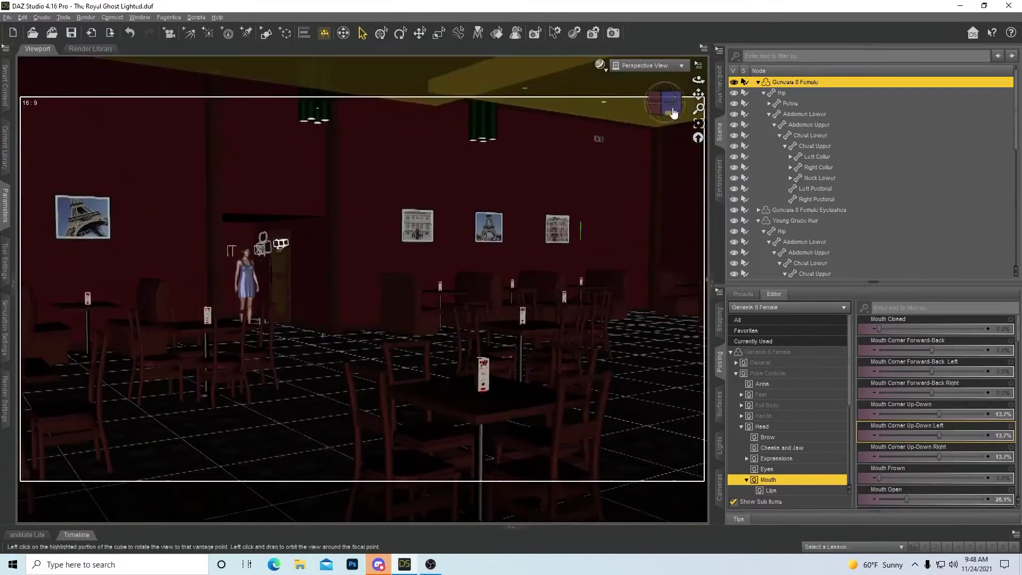
left_click_drag(696, 108, 696, 108)
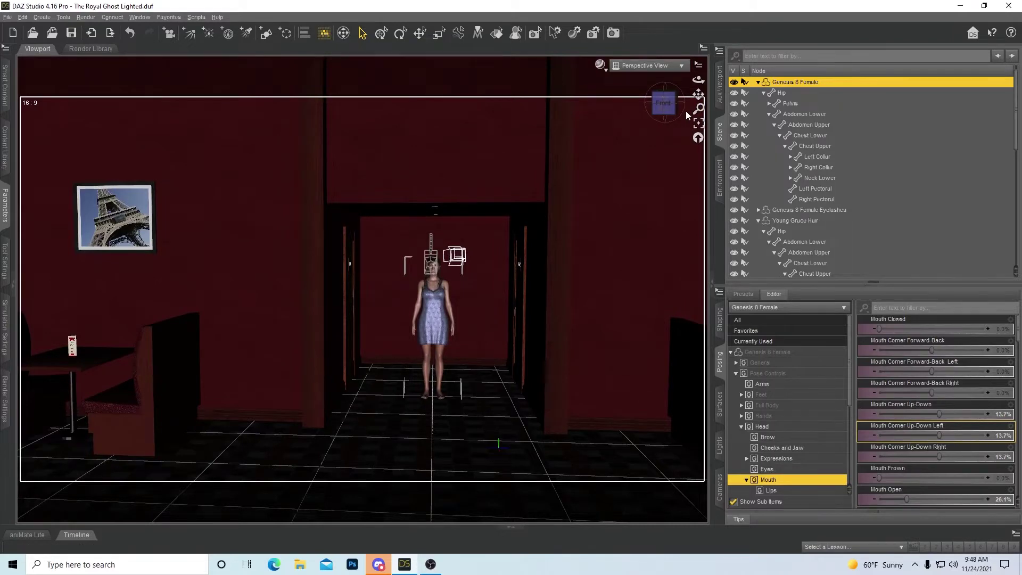
scroll(686, 110, "down", 2)
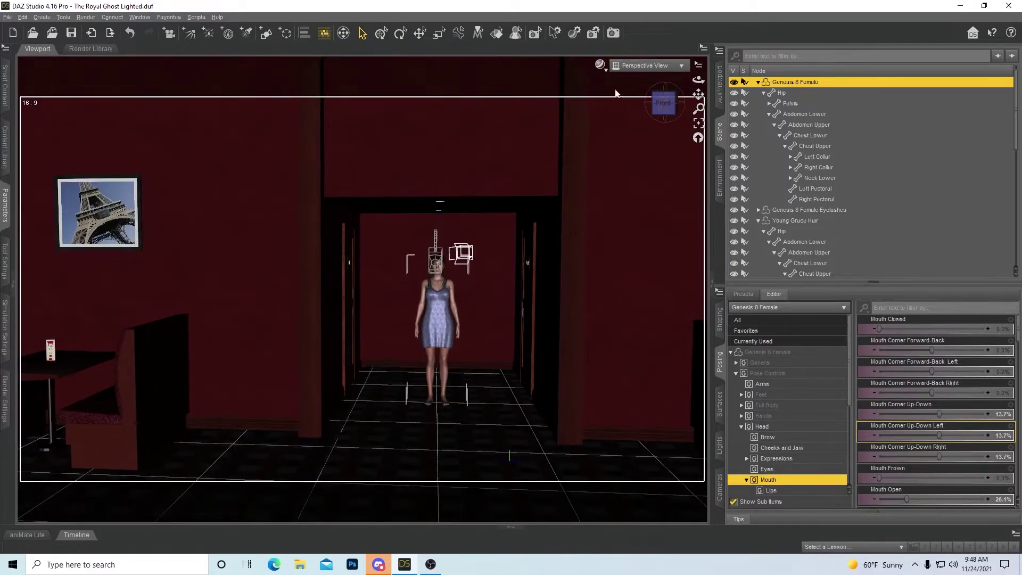
Collapse the Genesis 8 Female hierarchy and its parent group 1 in the scene tree, and select the group.
left_click(758, 82)
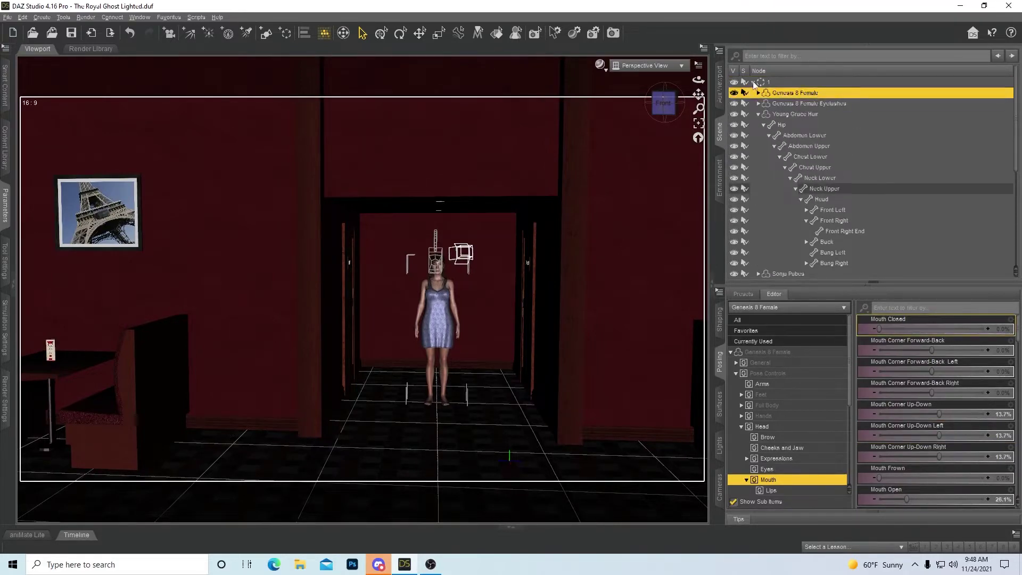
left_click(753, 82)
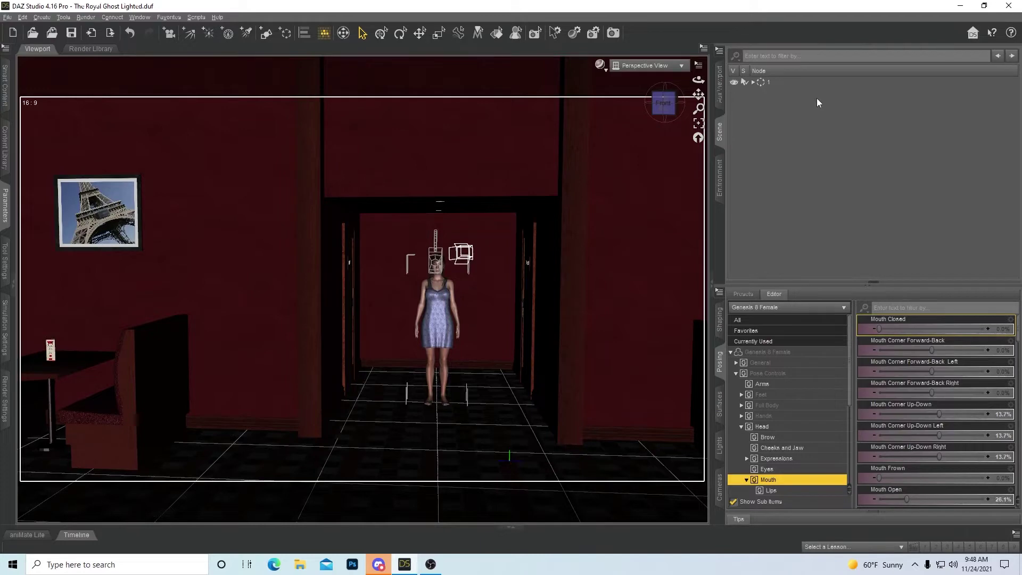
left_click(766, 82)
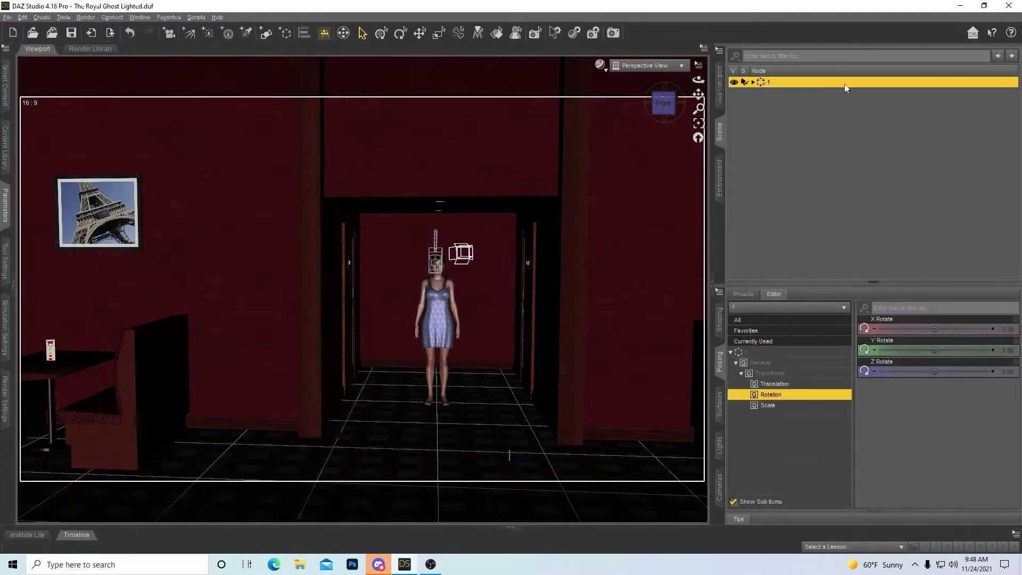
Expand group 1, select every node in the scene, and open the Create New Group dialog without creating a group.
left_click(752, 82)
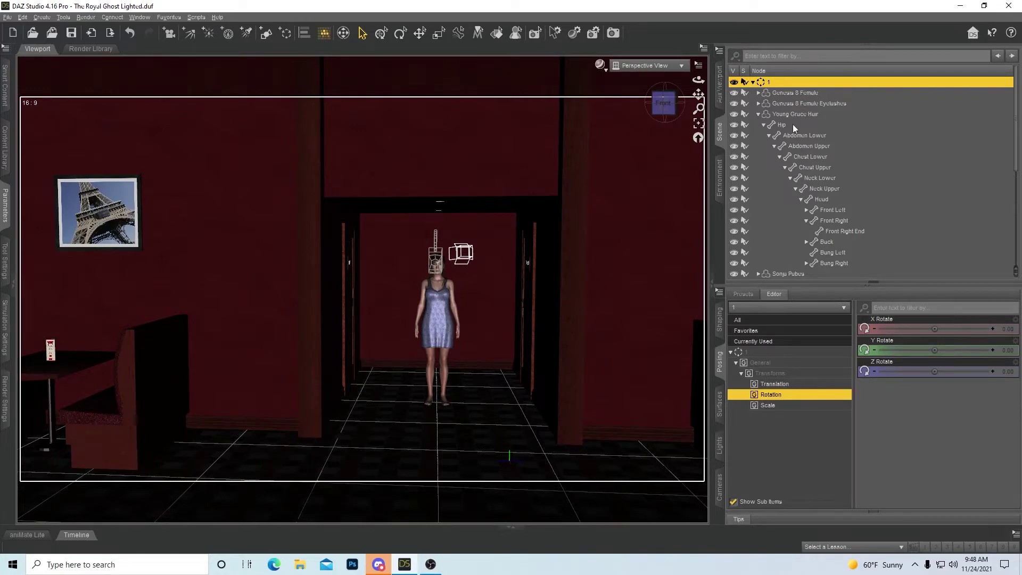
left_click(812, 92)
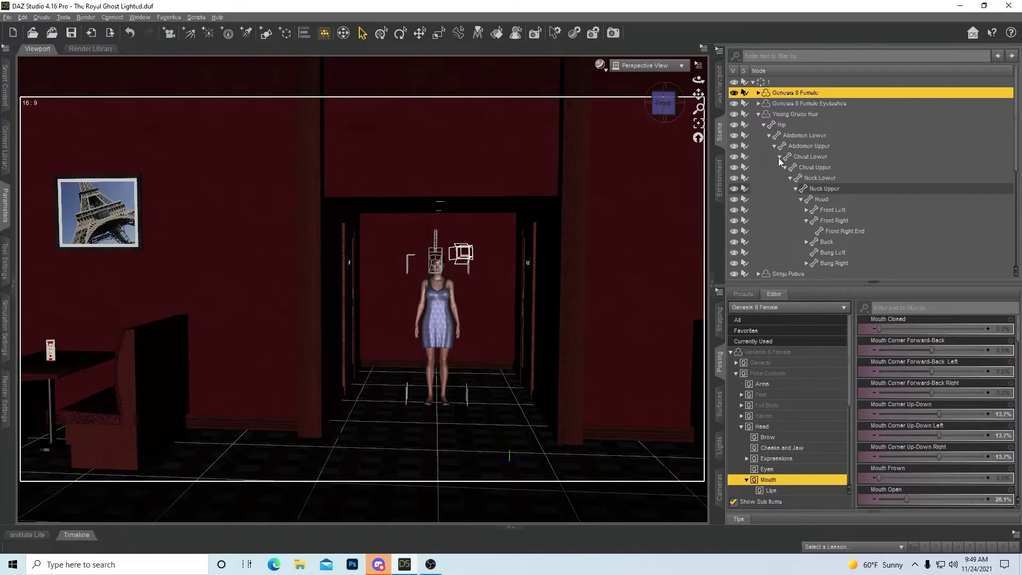
left_click(801, 116, "ctrl")
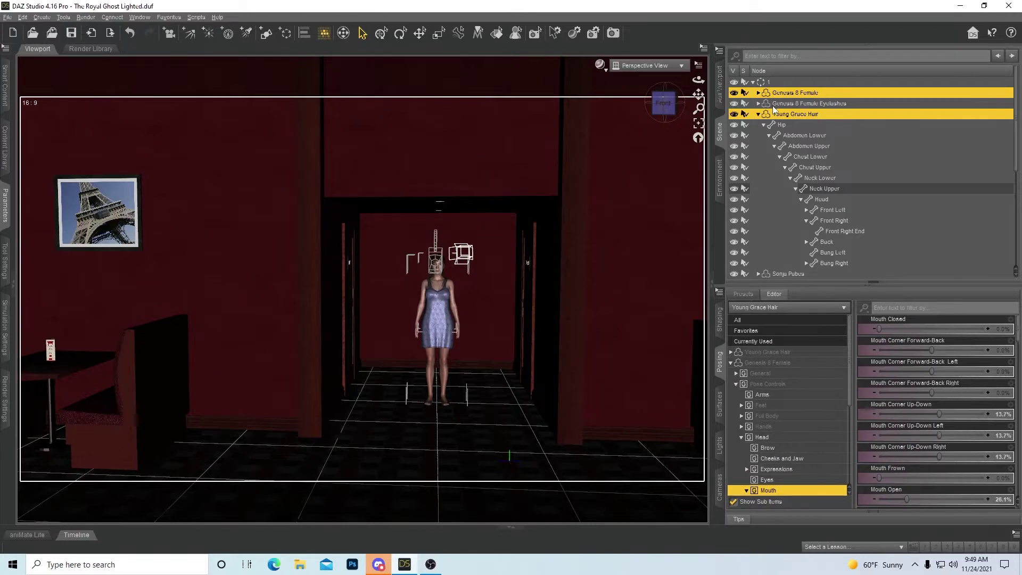
key("ctrl+a")
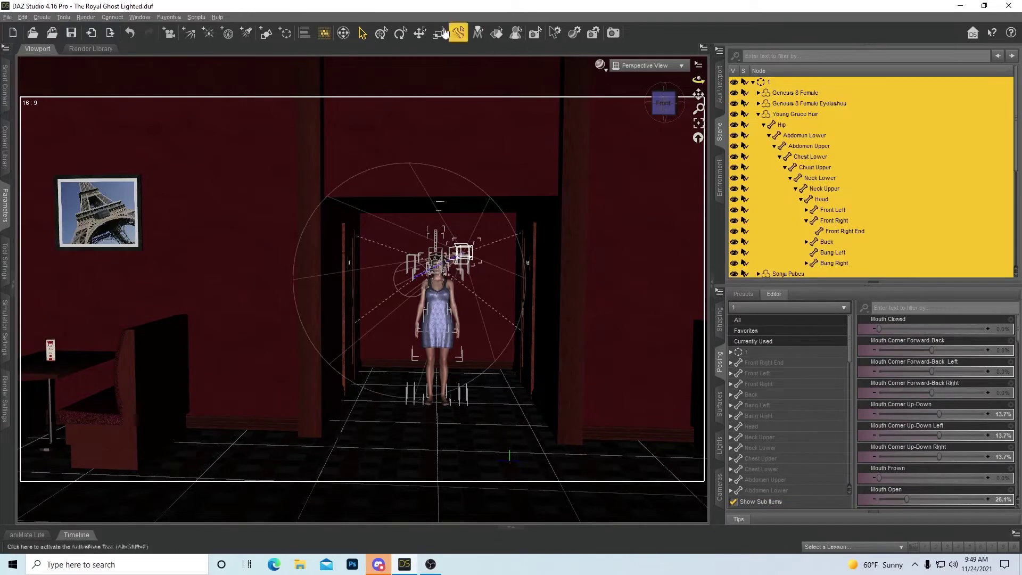
left_click(286, 34)
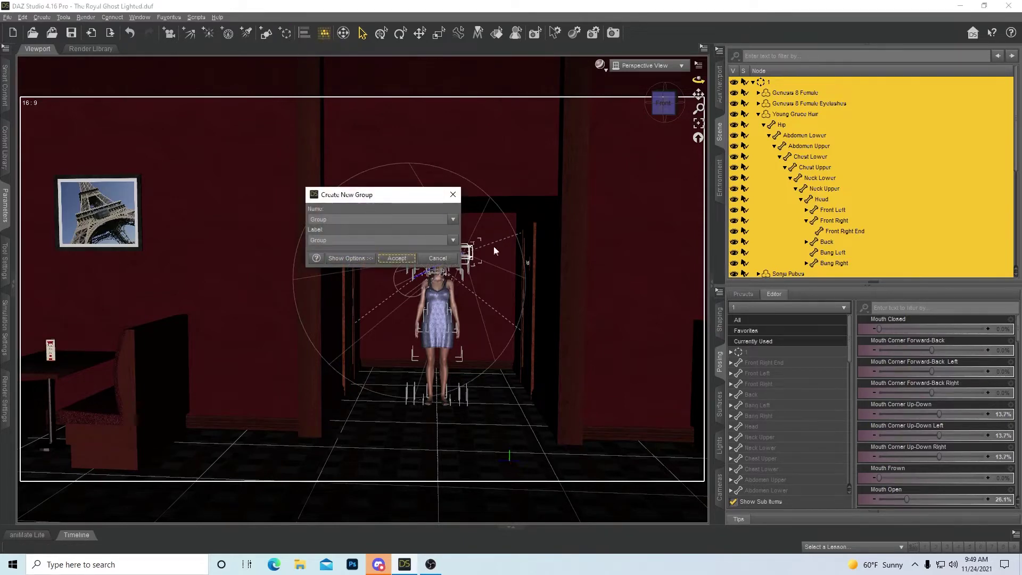
left_click(437, 259)
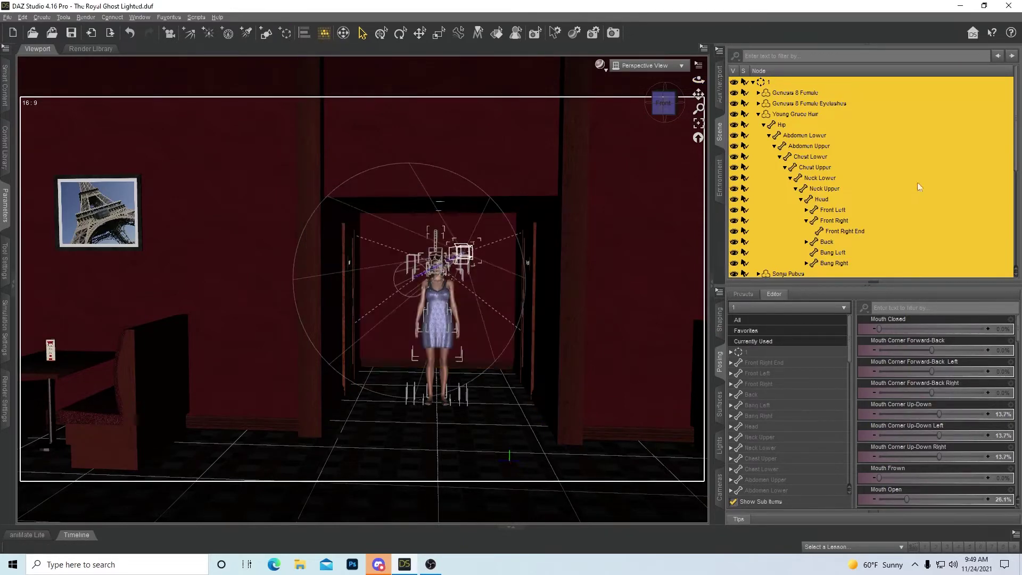
left_click(823, 158)
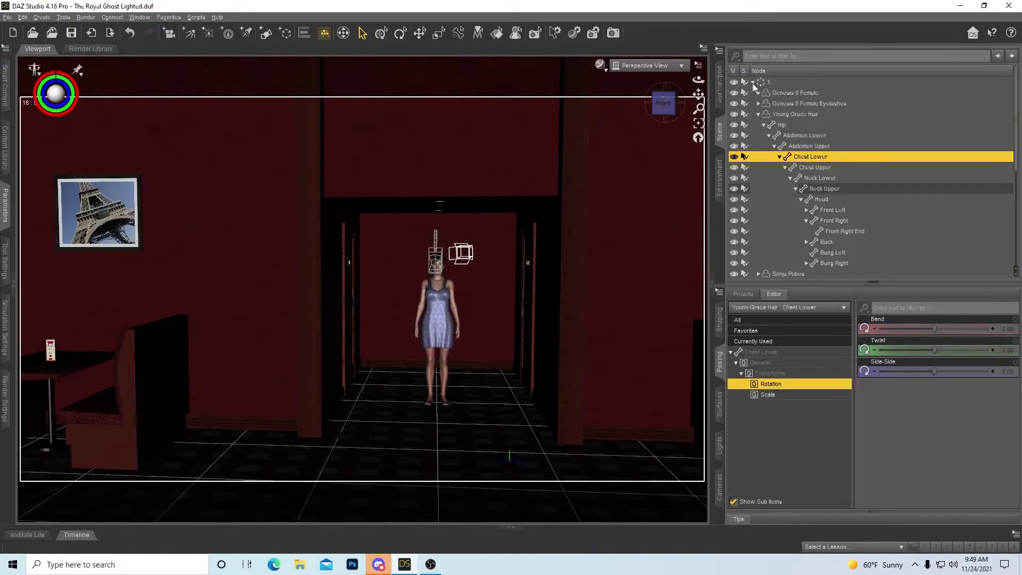
Select the collapsed group 1, set its Z Translate to 227.35, and check the moved scene through Camera1.
left_click(753, 82)
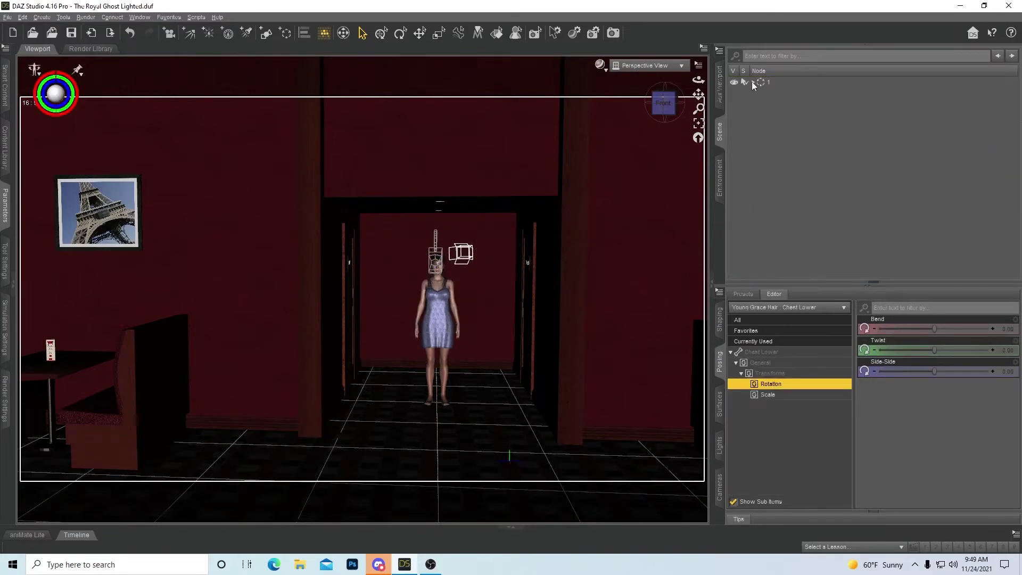
left_click(774, 84)
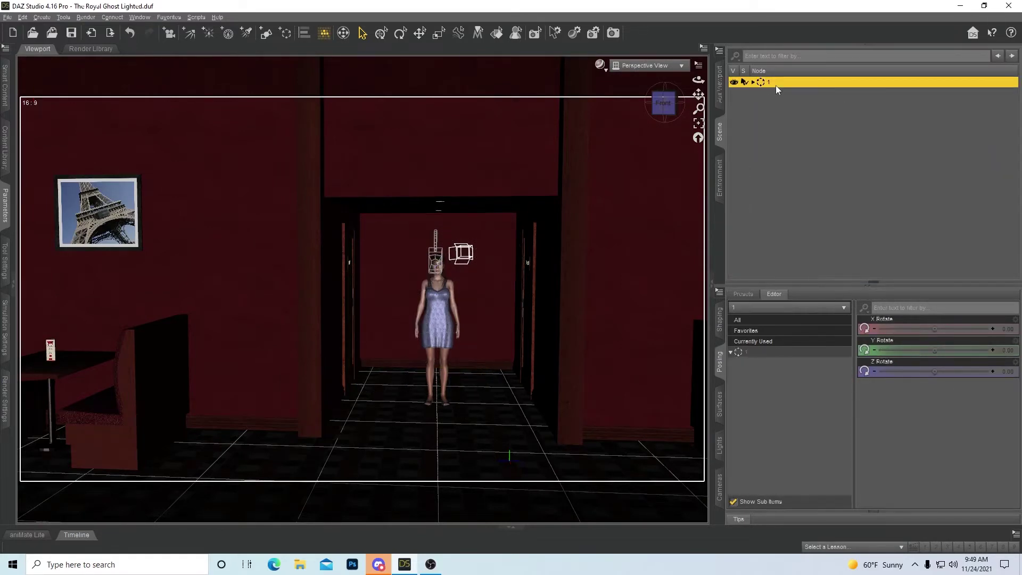
left_click(664, 103)
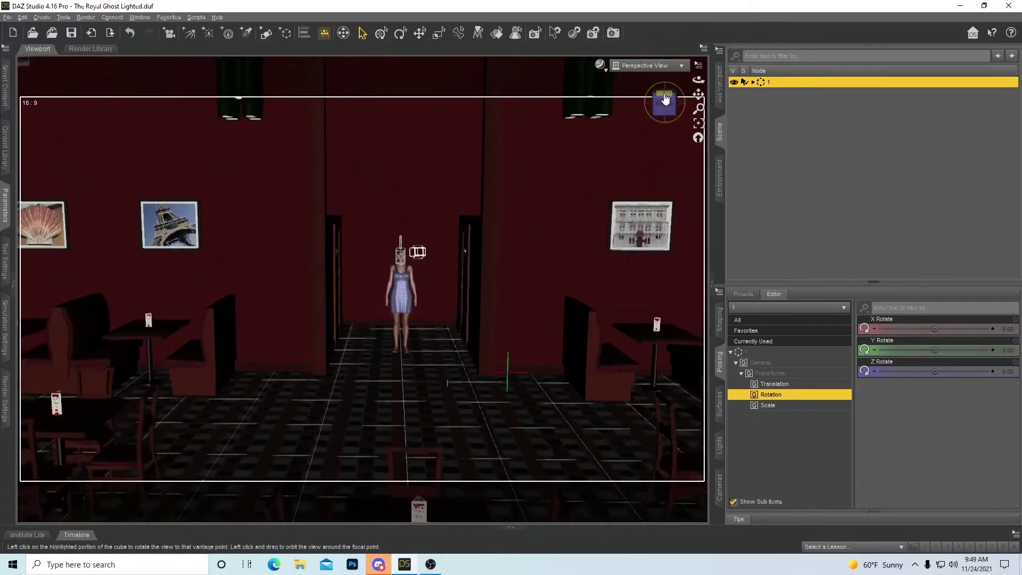
left_click(652, 99)
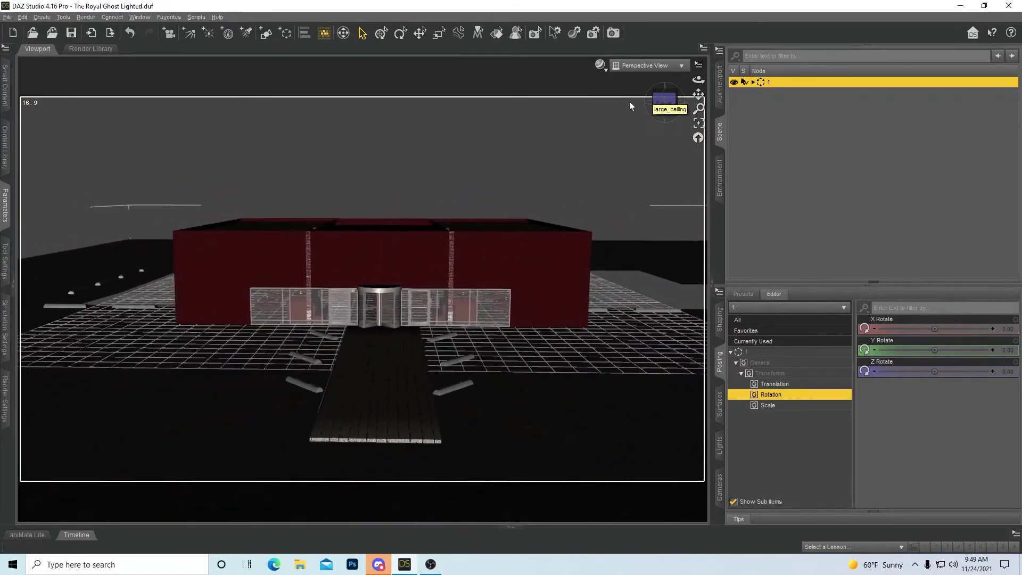
left_click(6, 232)
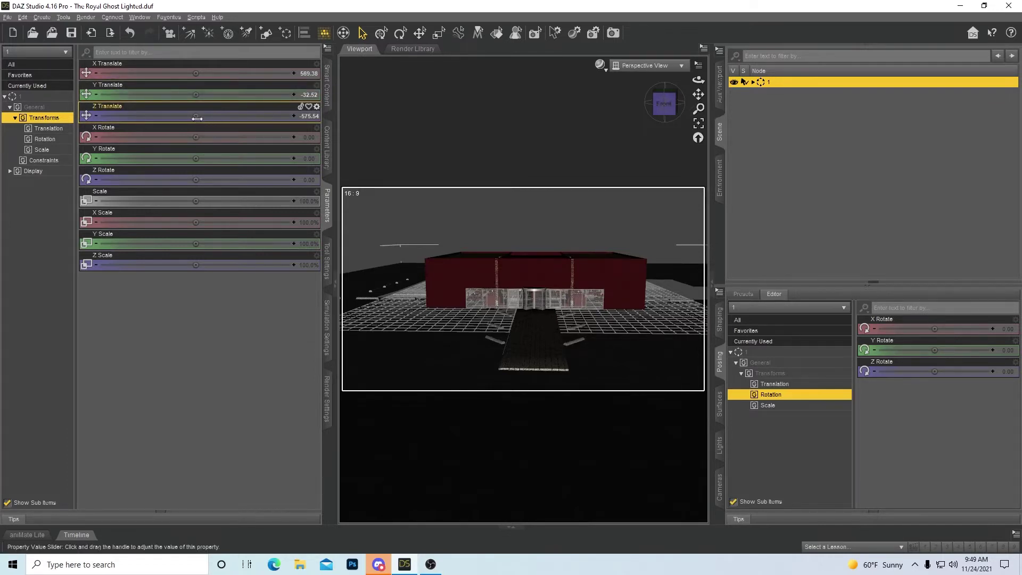
left_click_drag(196, 115, 267, 118)
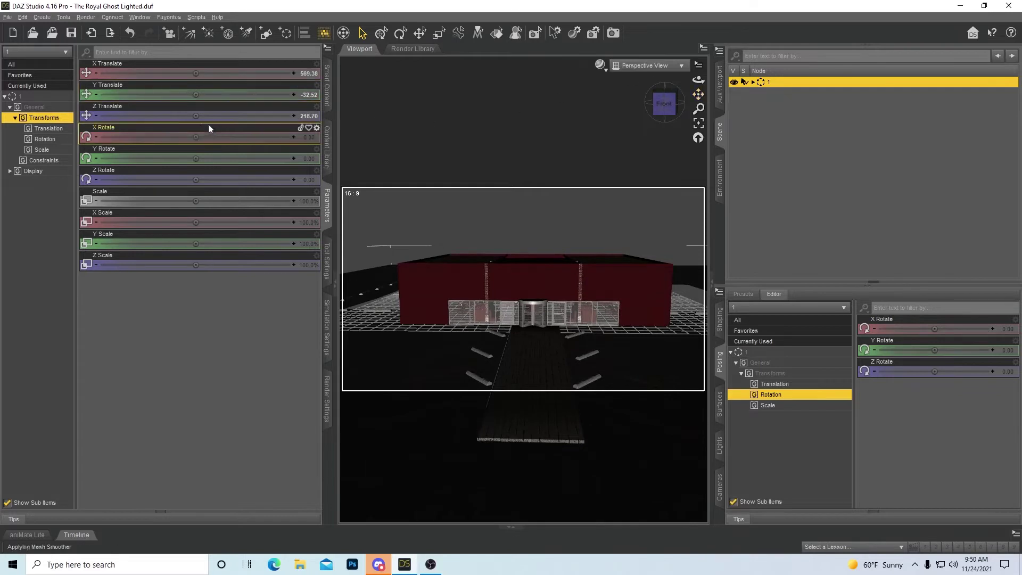
left_click_drag(194, 115, 197, 116)
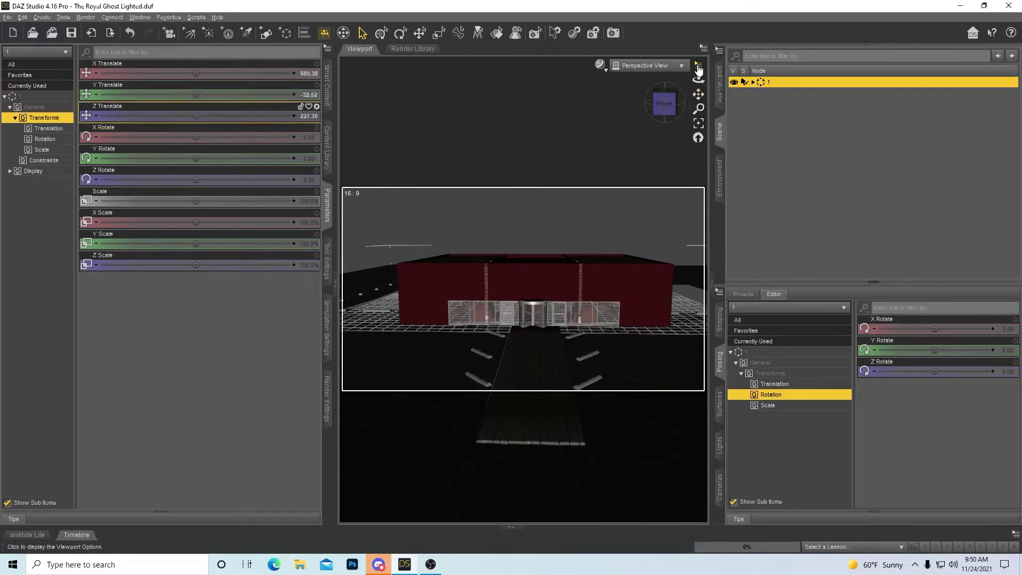
left_click(660, 66)
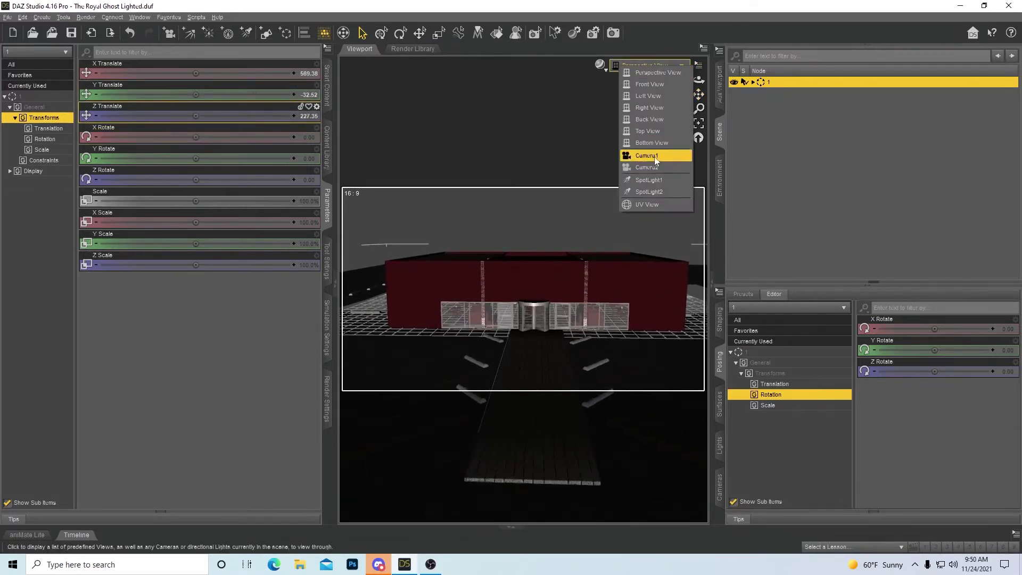
left_click(653, 156)
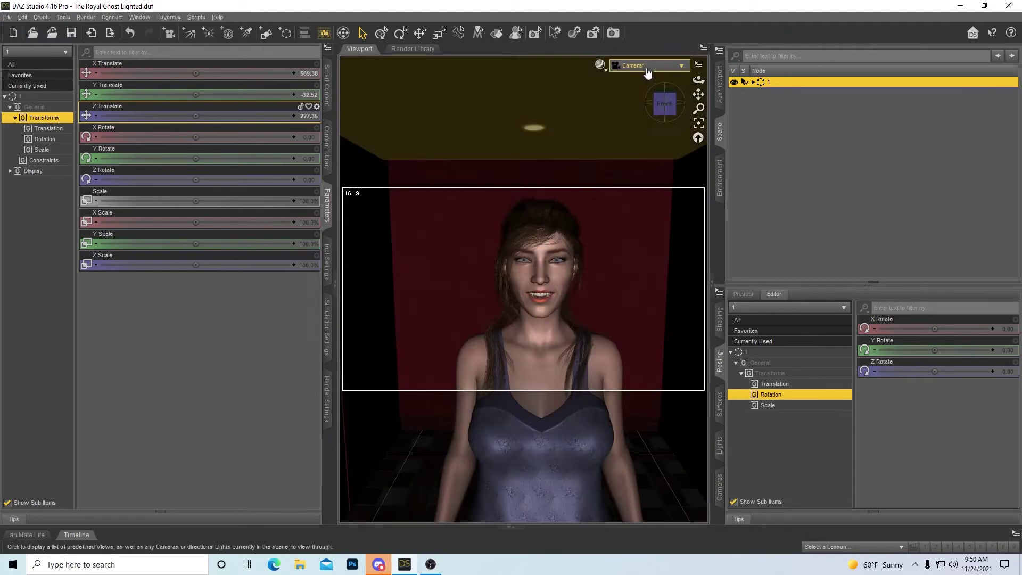
Inspect the moved group in Perspective View from far and near, and return the viewport to Camera1.
left_click(653, 65)
left_click(656, 77)
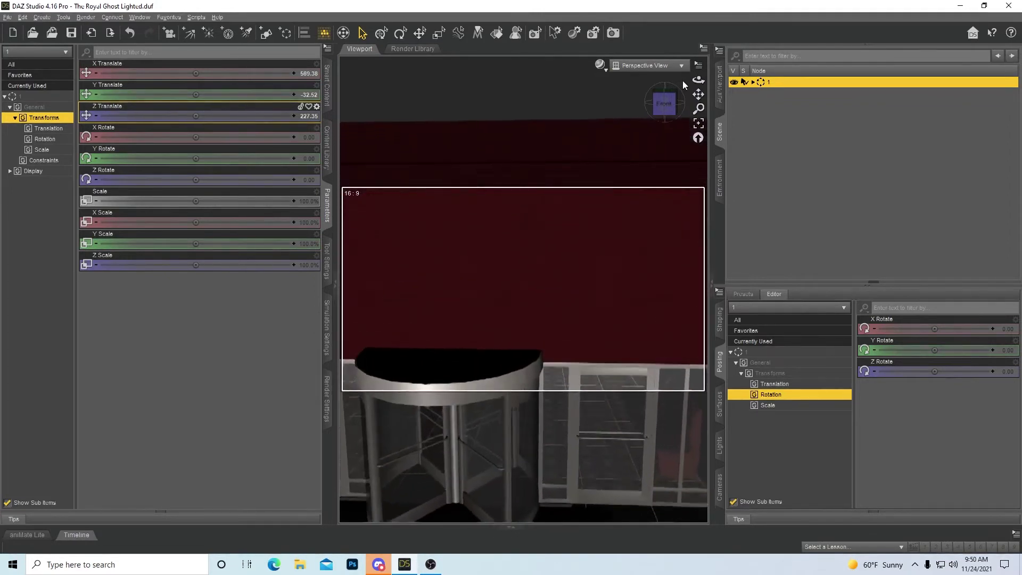
scroll(682, 81, "down", 10)
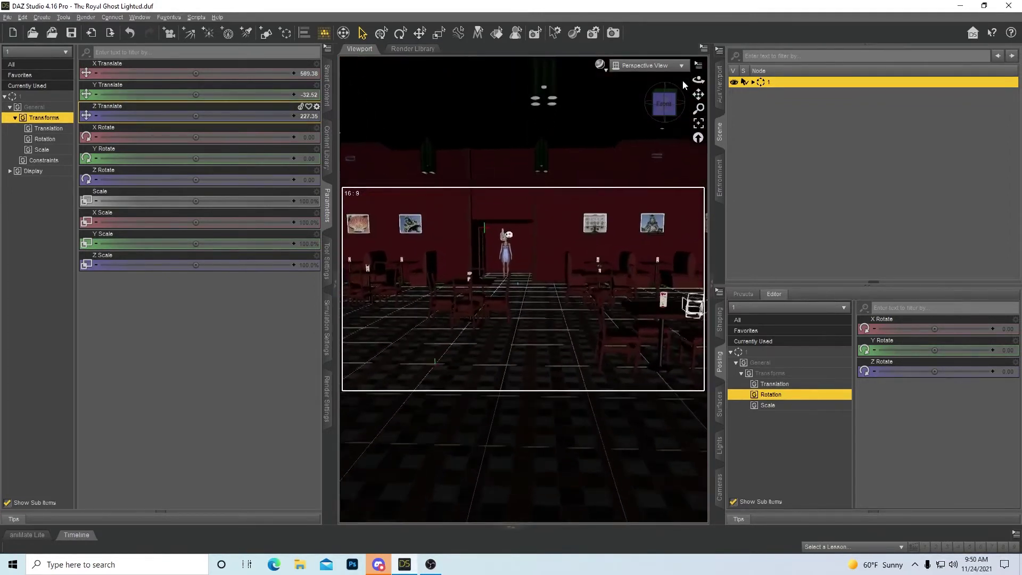
scroll(682, 80, "up", 10)
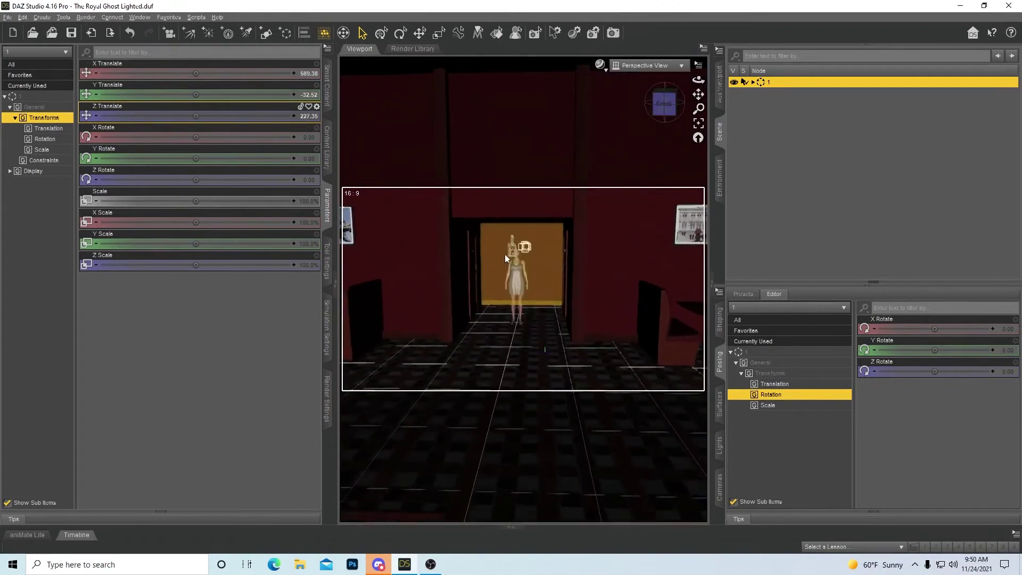
left_click(641, 65)
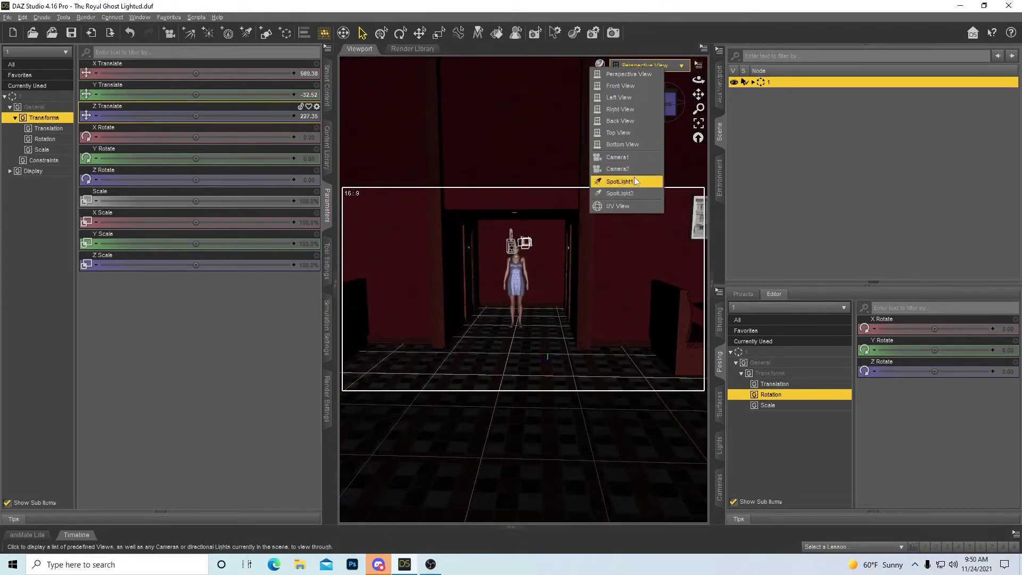
left_click(634, 181)
Collapse the Parameters pane to enlarge the viewport, and preview the Camera1 shot with the NVIDIA Iray draw style.
left_click(600, 63)
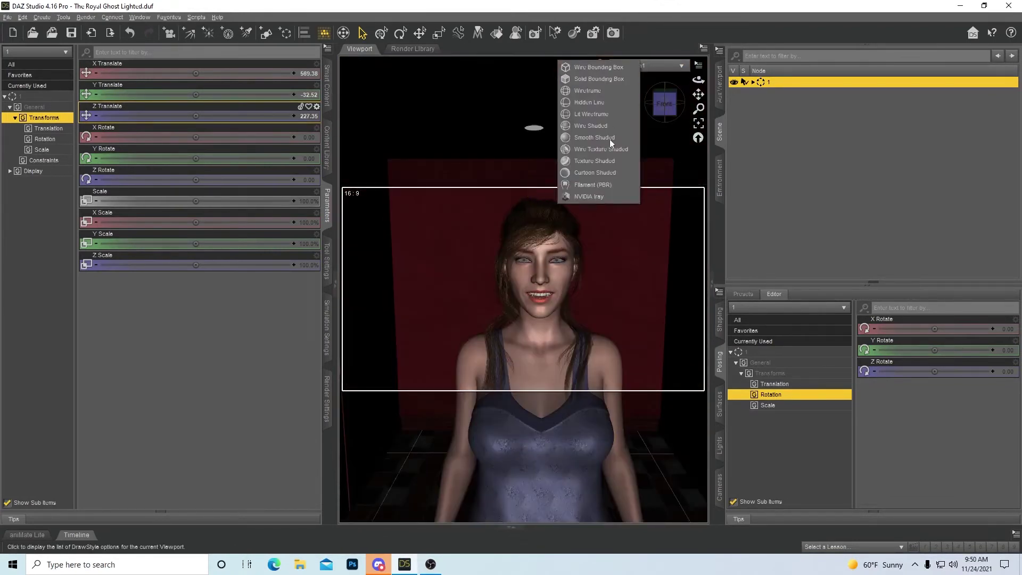
left_click(327, 209)
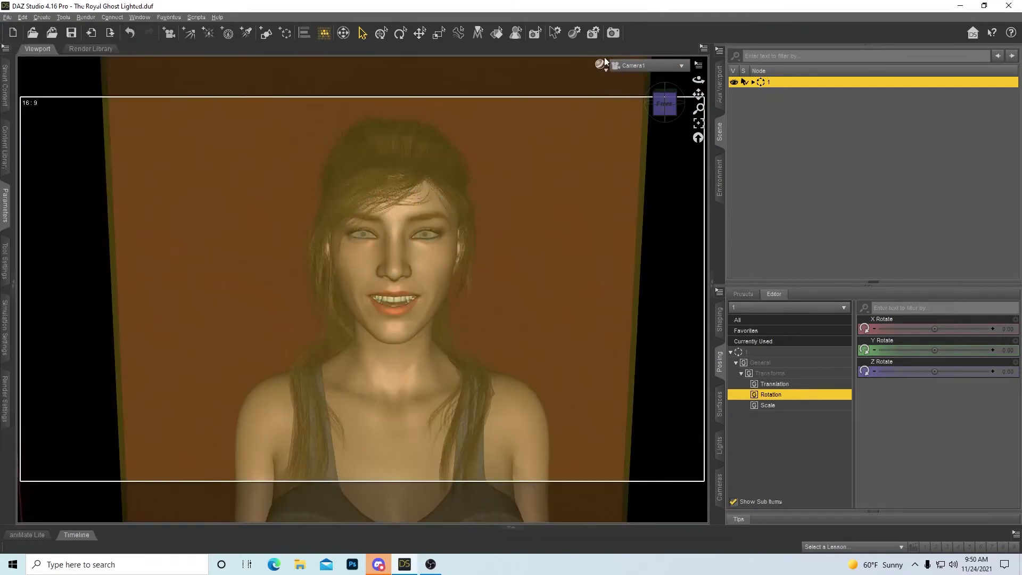
left_click(600, 64)
left_click(605, 193)
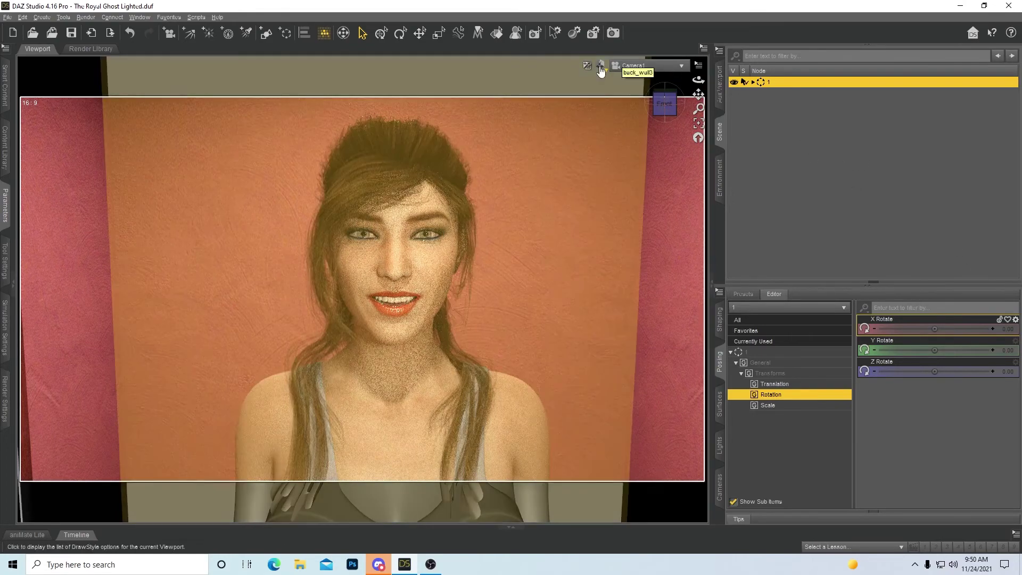
left_click(601, 65)
left_click(610, 168)
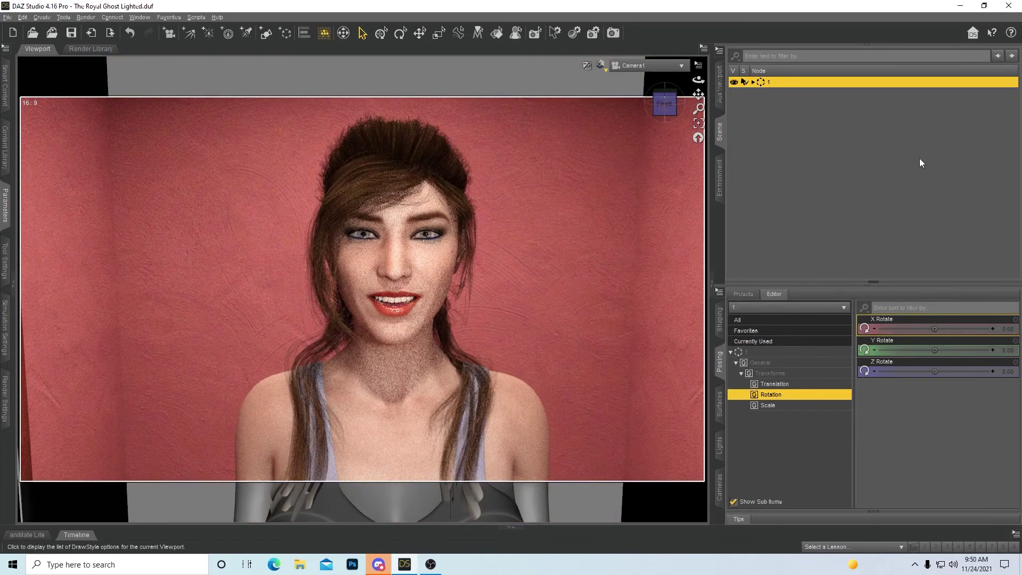